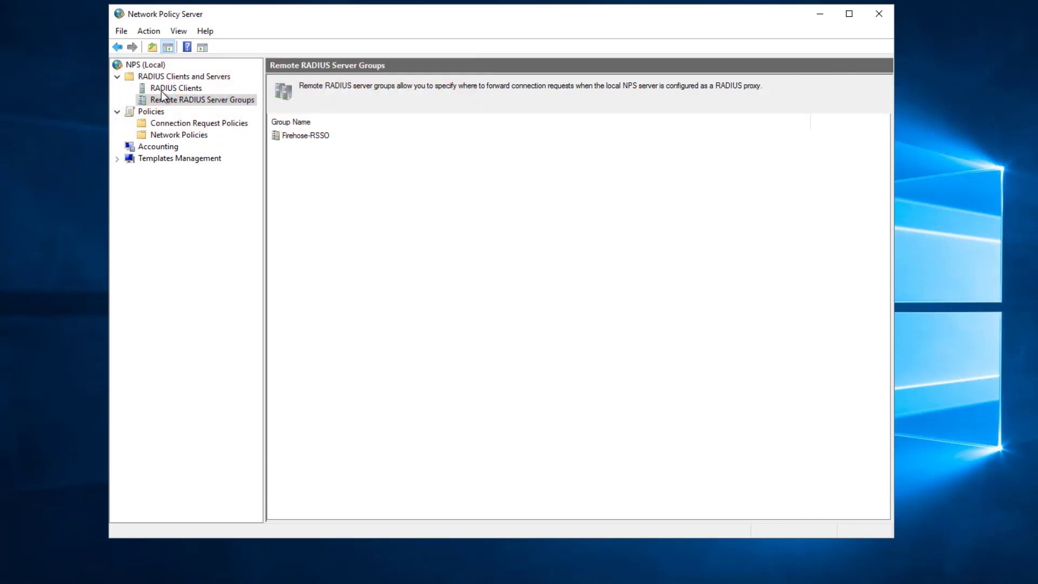
left_click(202, 101)
right_click(230, 102)
Create the remote RADIUS server group T30-RSSO and add a server by its pasted IP address.
left_click(256, 104)
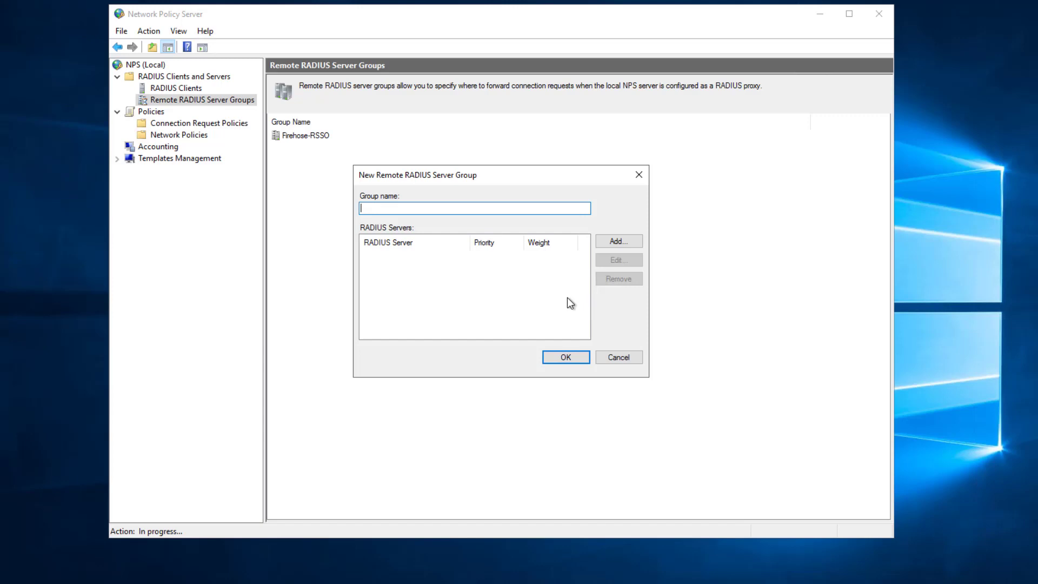
type("T30-RSSO")
left_click(621, 243)
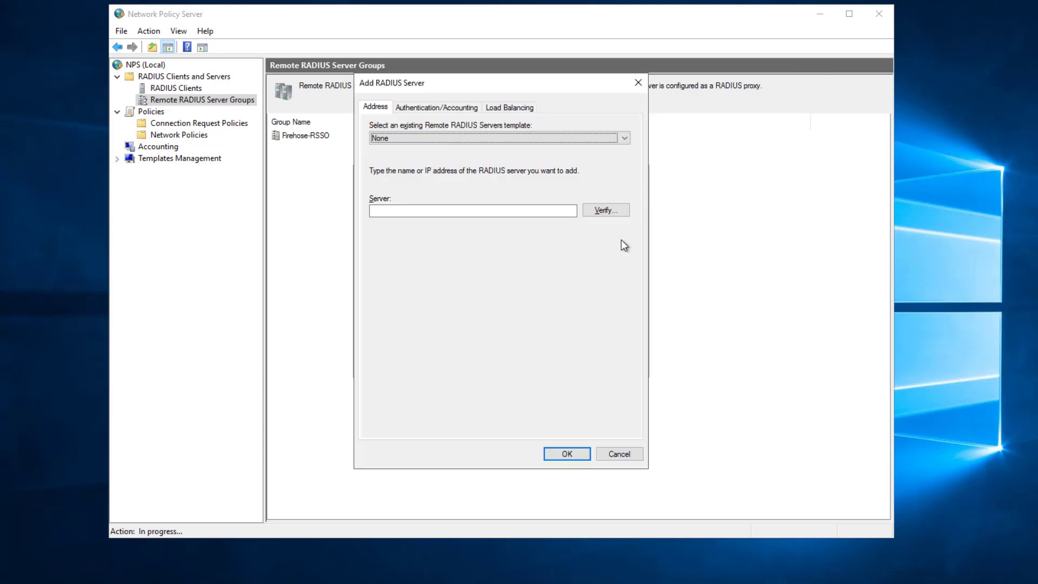
left_click(551, 211)
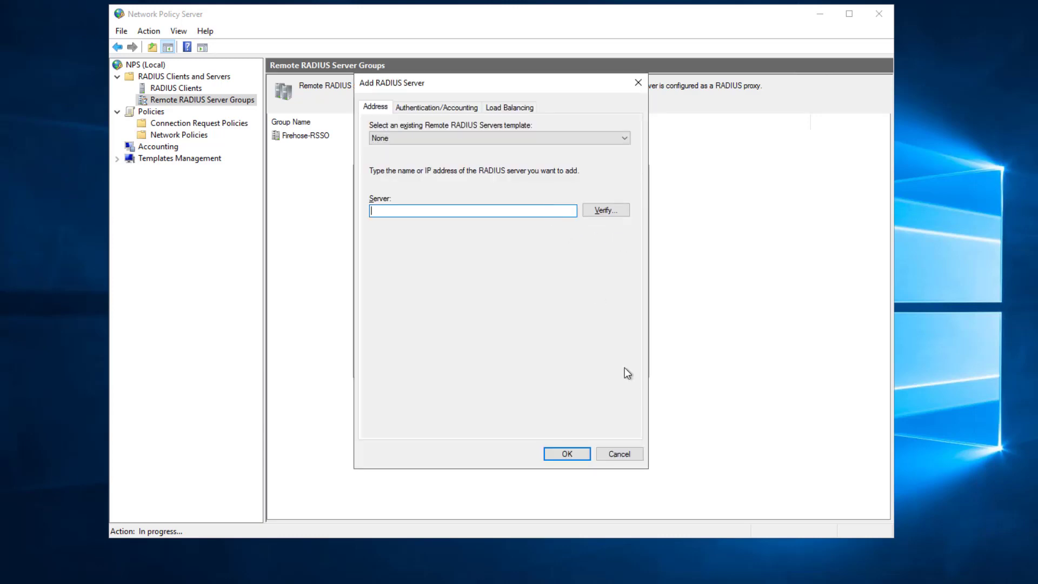
key("ctrl+v")
left_click(441, 108)
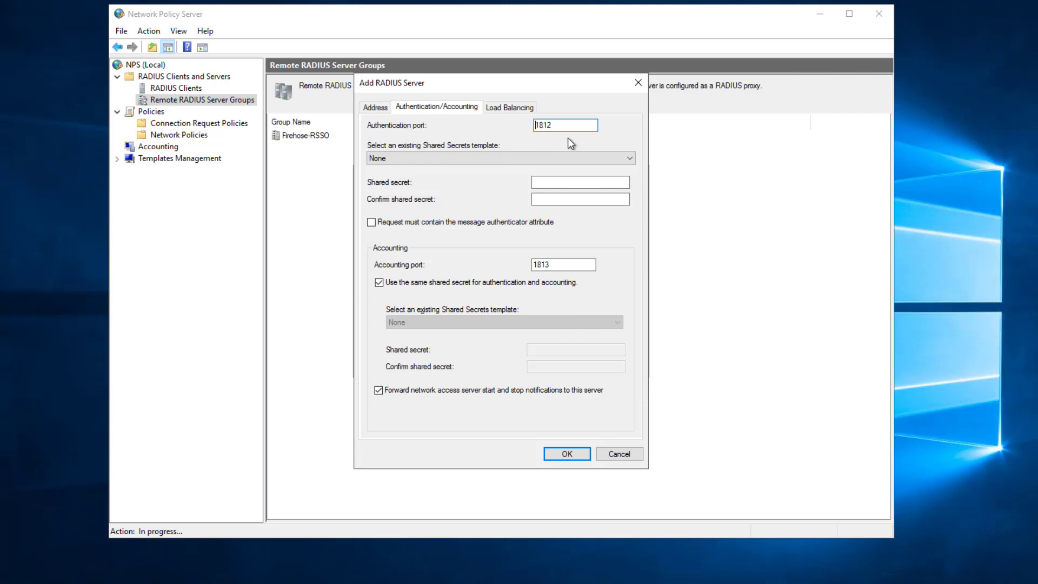
Enter and confirm the server's shared secret, then save the server entry and the T30-RSSO group.
left_click(555, 263)
left_click(563, 183)
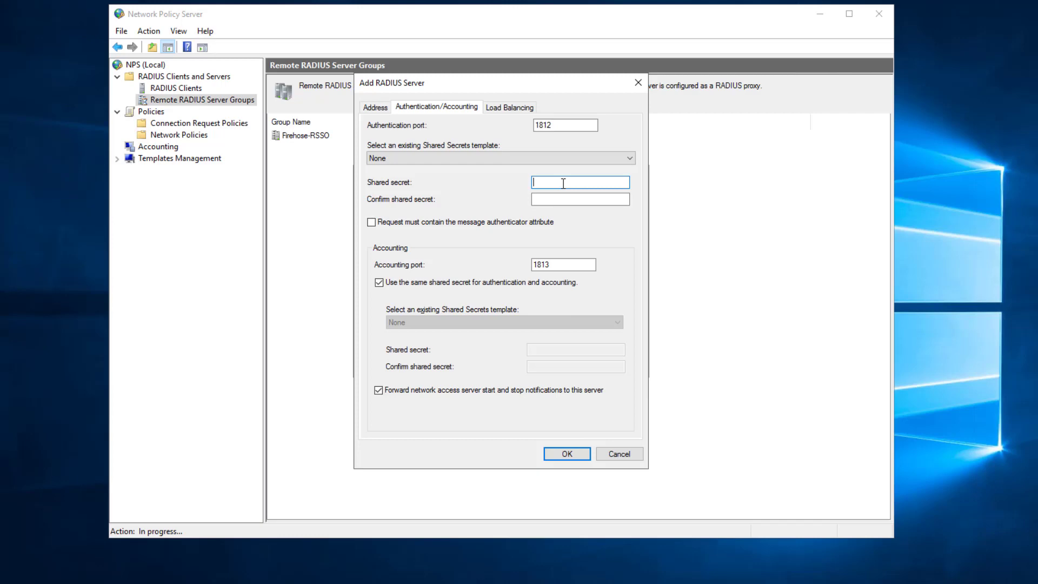
key("ctrl+v")
key("Tab")
key("ctrl+v")
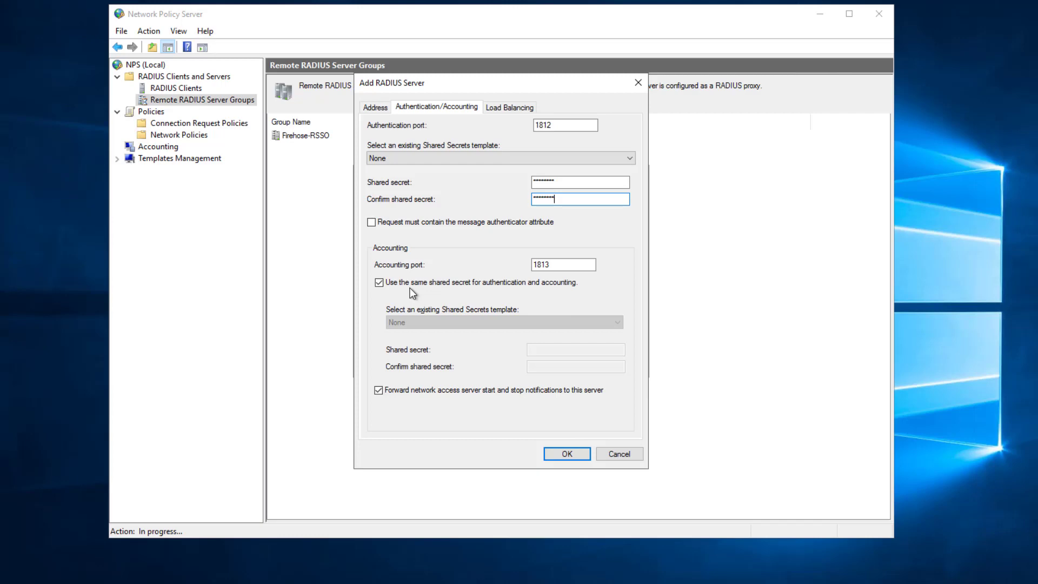
left_click(562, 456)
left_click(562, 456)
left_click(568, 357)
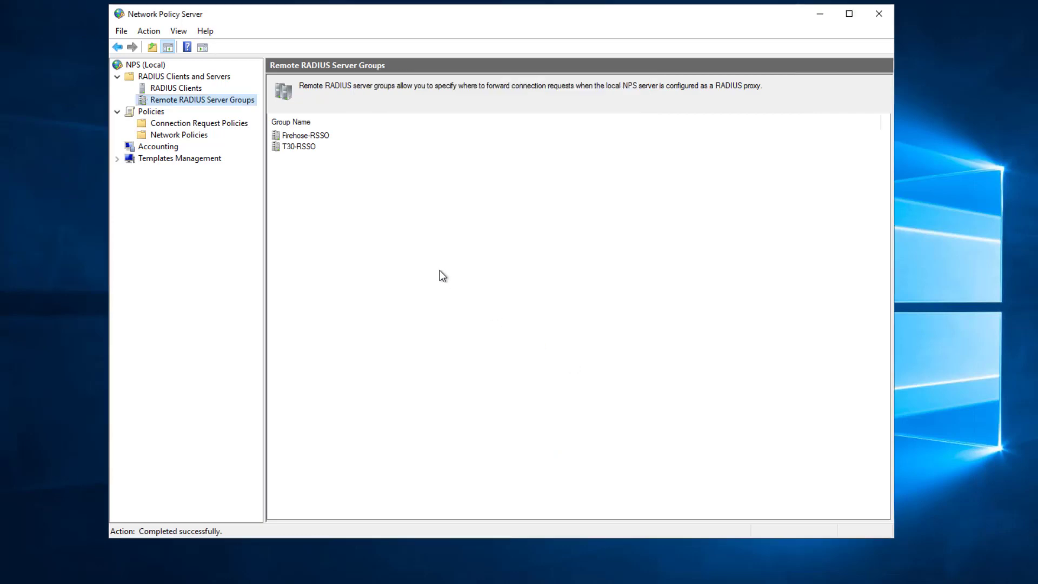
Set the 'Use Windows authentication for all users' connection request policy to forward accounting to T30-RSSO.
left_click(302, 147)
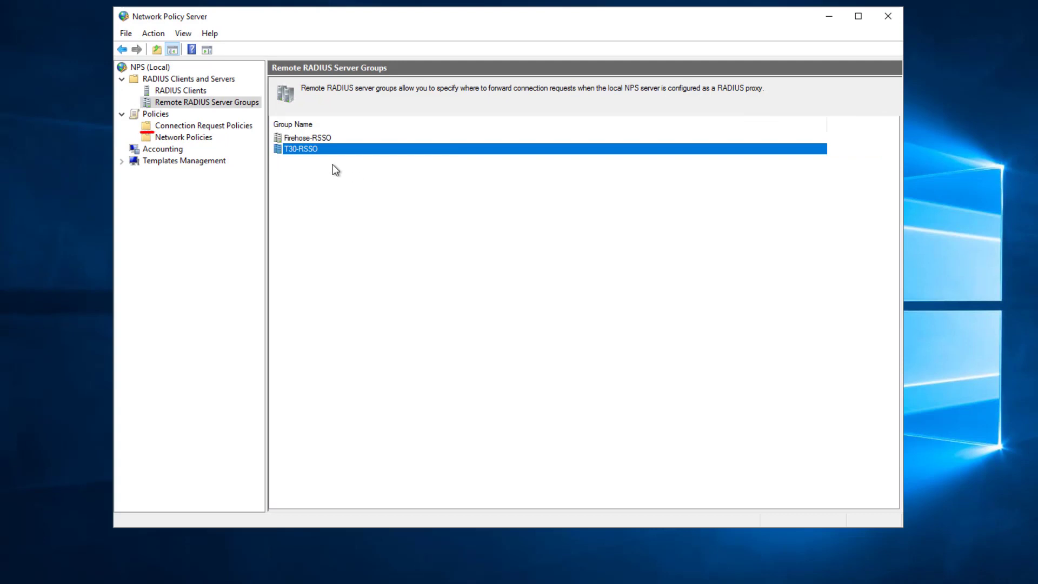
left_click(222, 131)
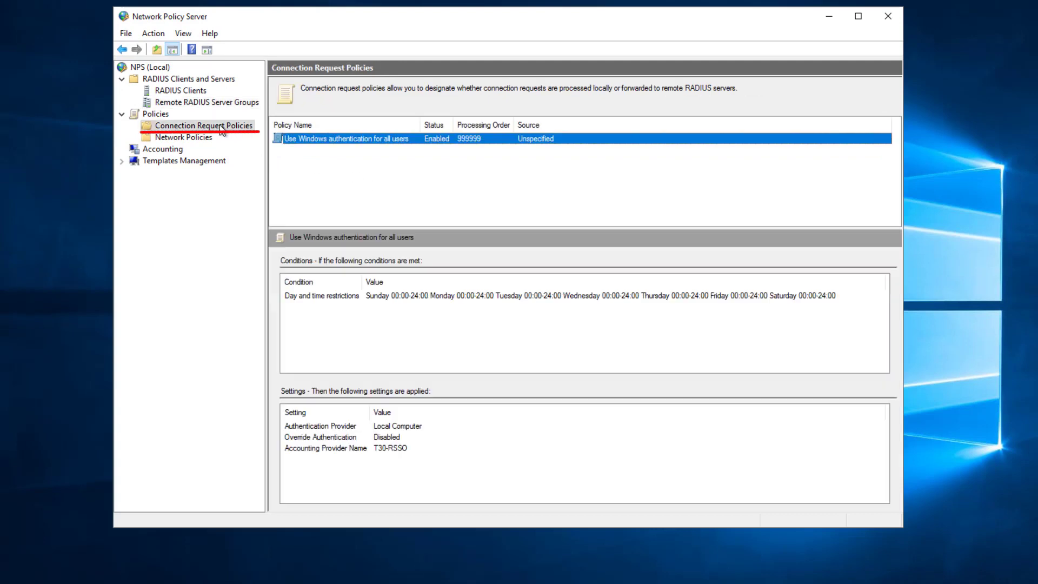
double_click(339, 139)
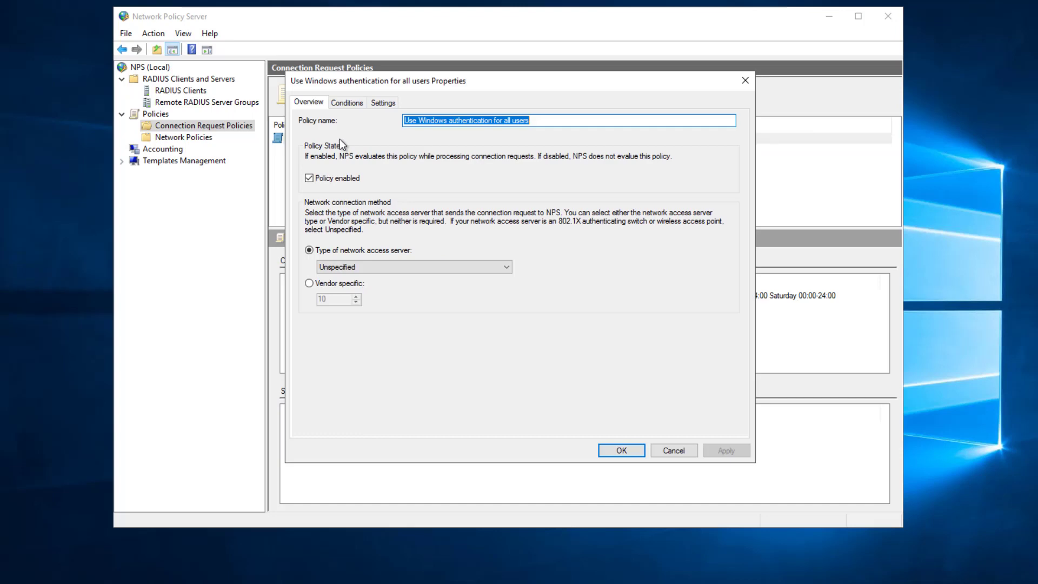
left_click(384, 102)
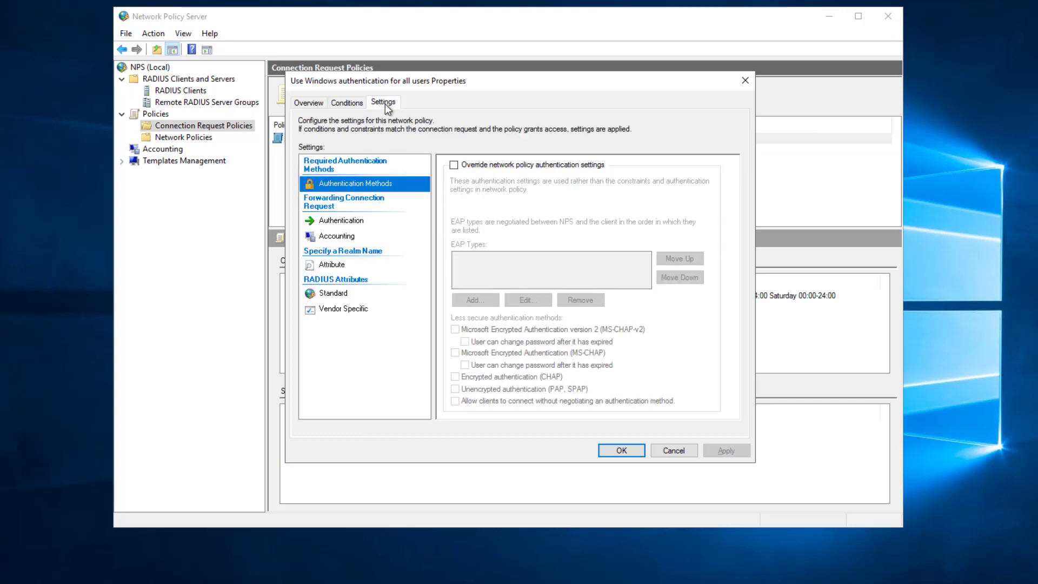
left_click(344, 239)
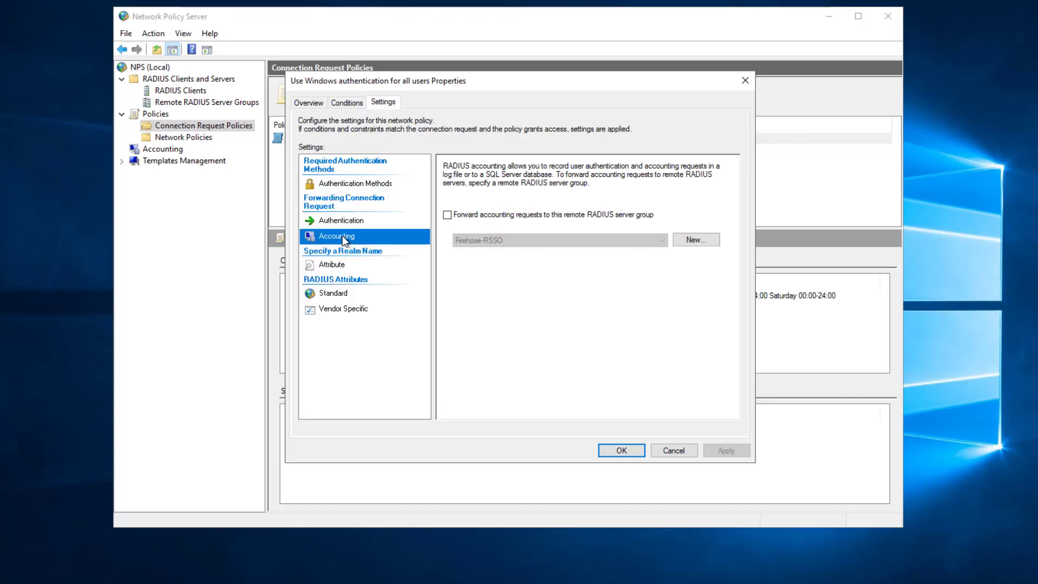
left_click(447, 215)
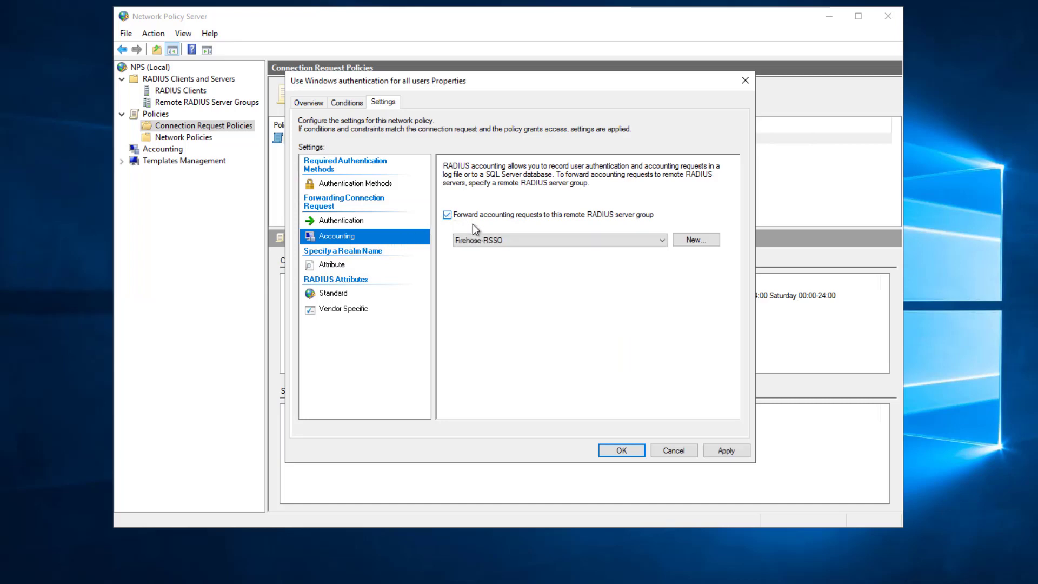
left_click(541, 238)
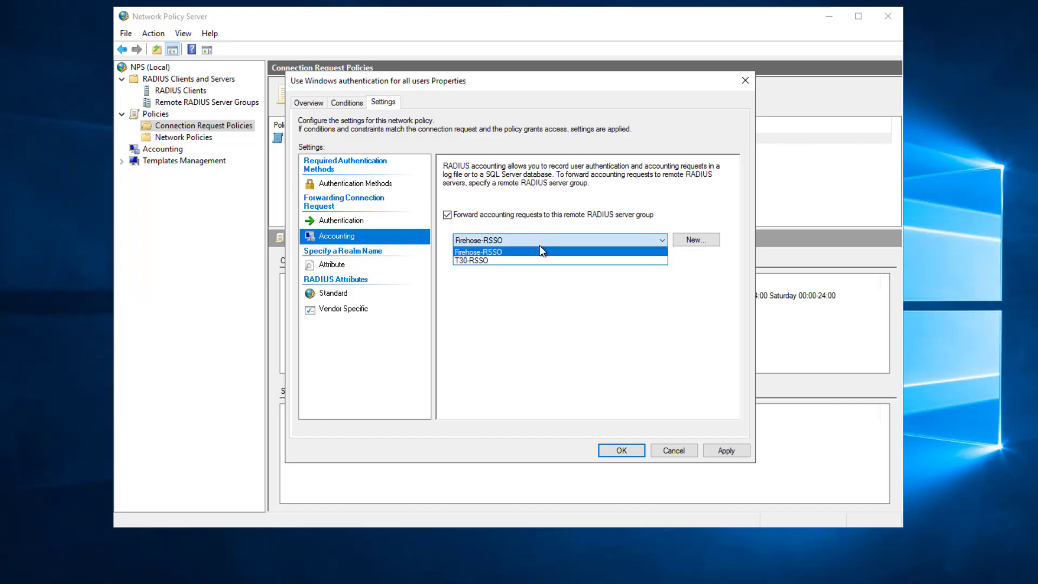
left_click(537, 260)
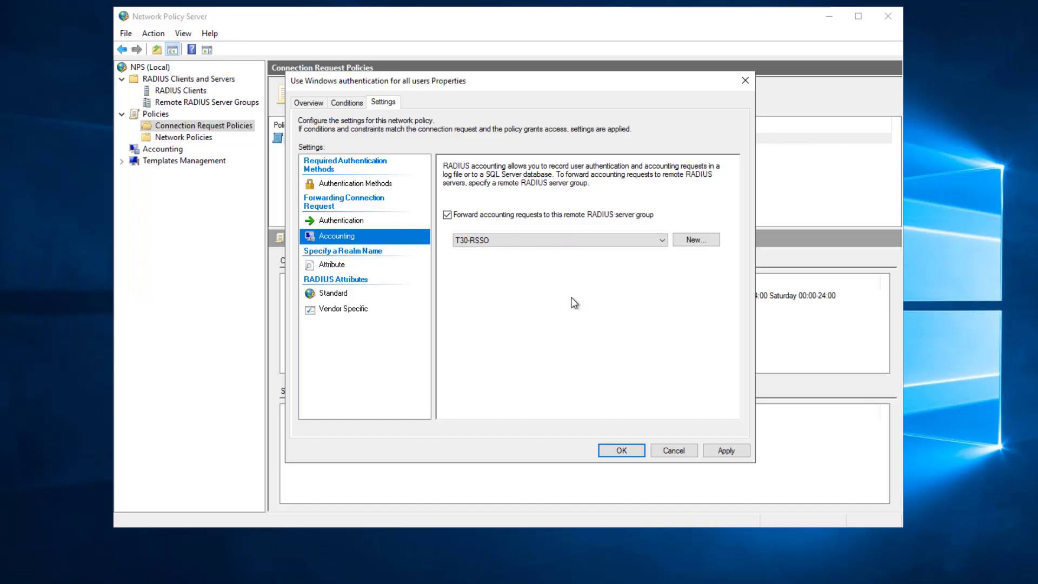
left_click(634, 455)
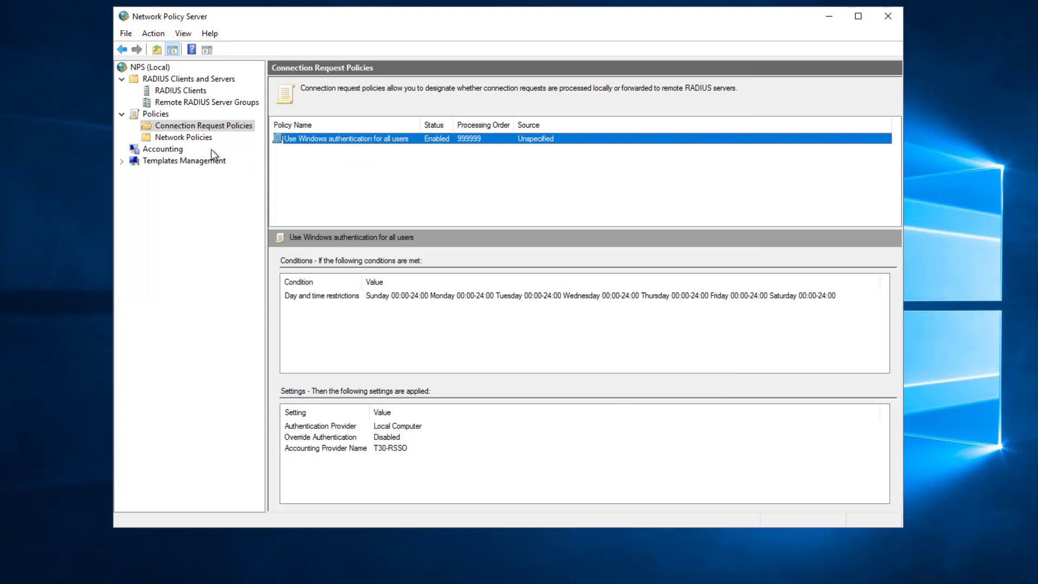
Show the Network Policies list in the console tree.
left_click(200, 138)
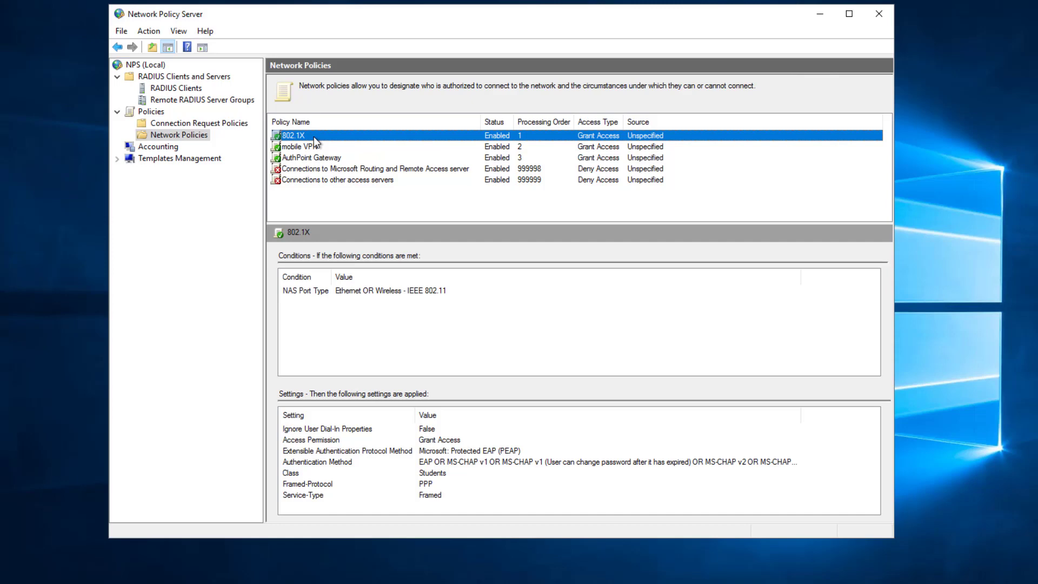
Open the 802.1X policy's properties and review its Conditions and Constraints tabs.
double_click(313, 136)
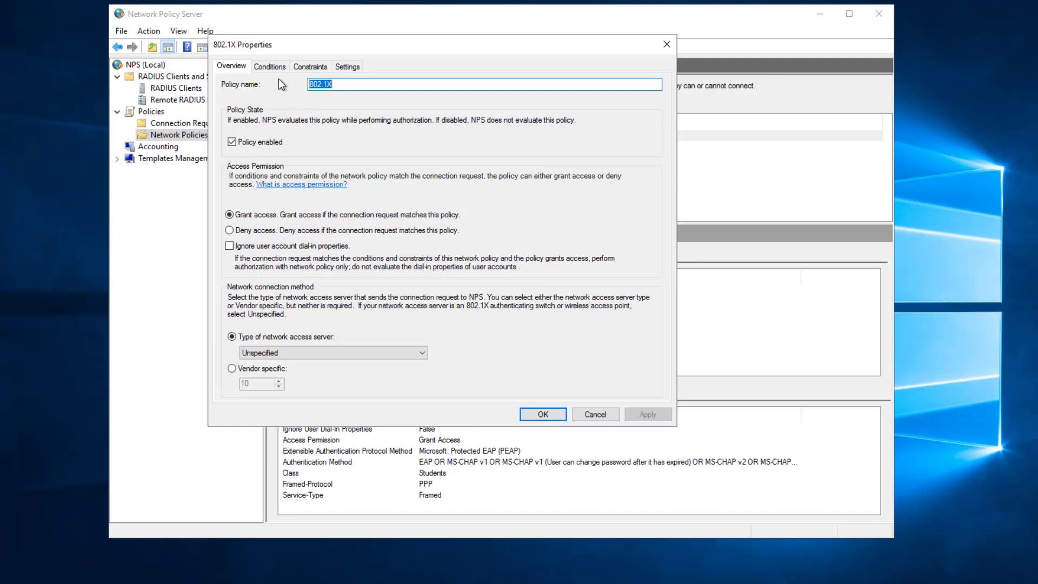
left_click(269, 66)
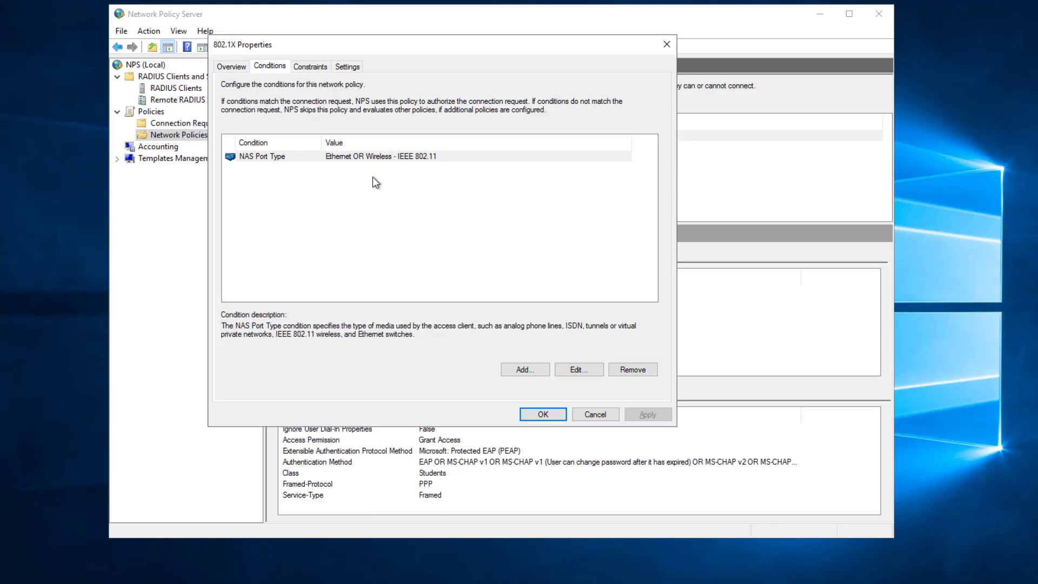
left_click(302, 66)
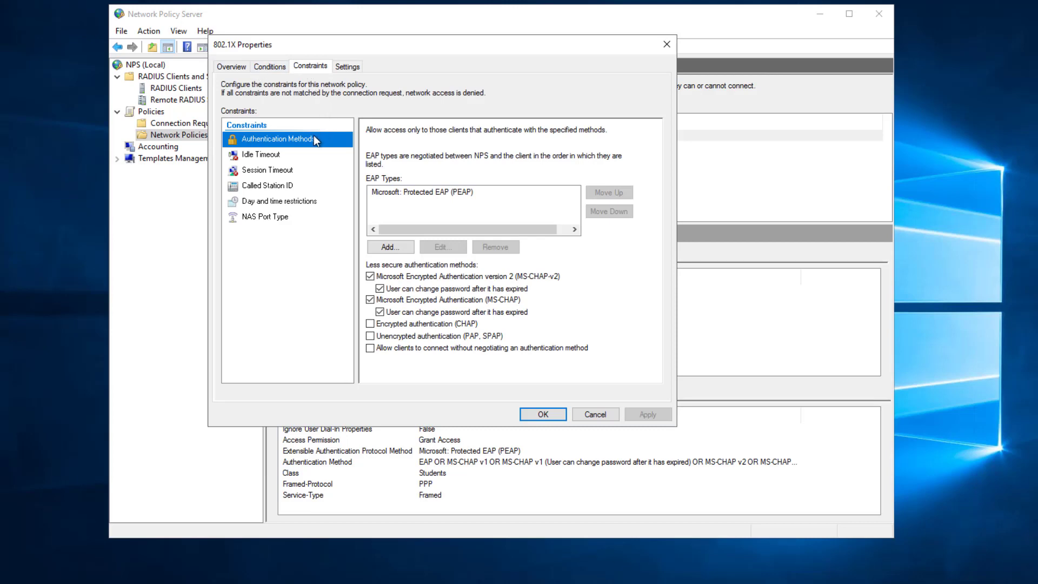
Inspect the Protected EAP (PEAP) settings without changes, then view the 802.1X policy's RADIUS attributes.
left_click(469, 191)
left_click(446, 246)
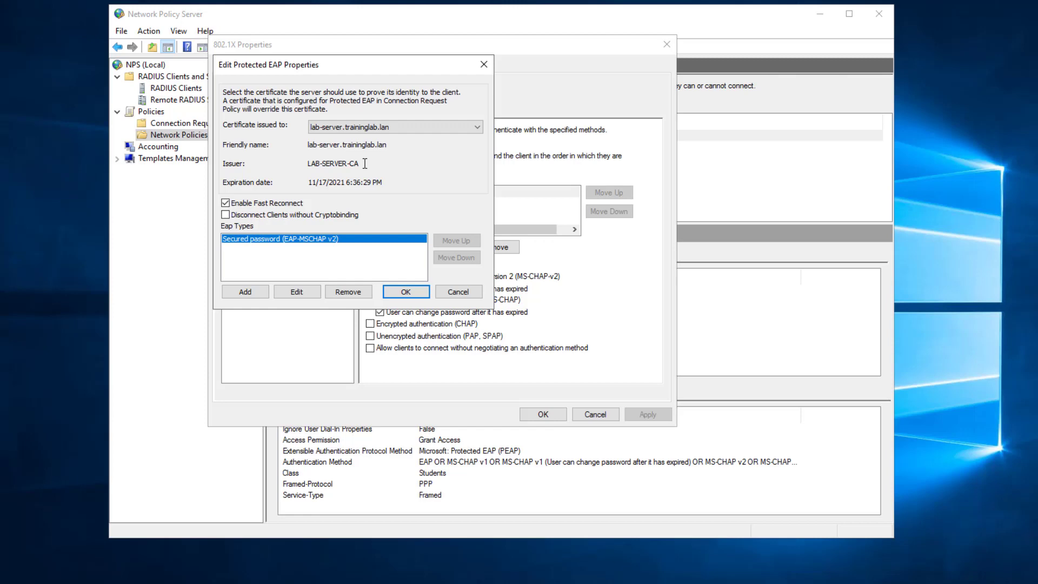
left_click(450, 297)
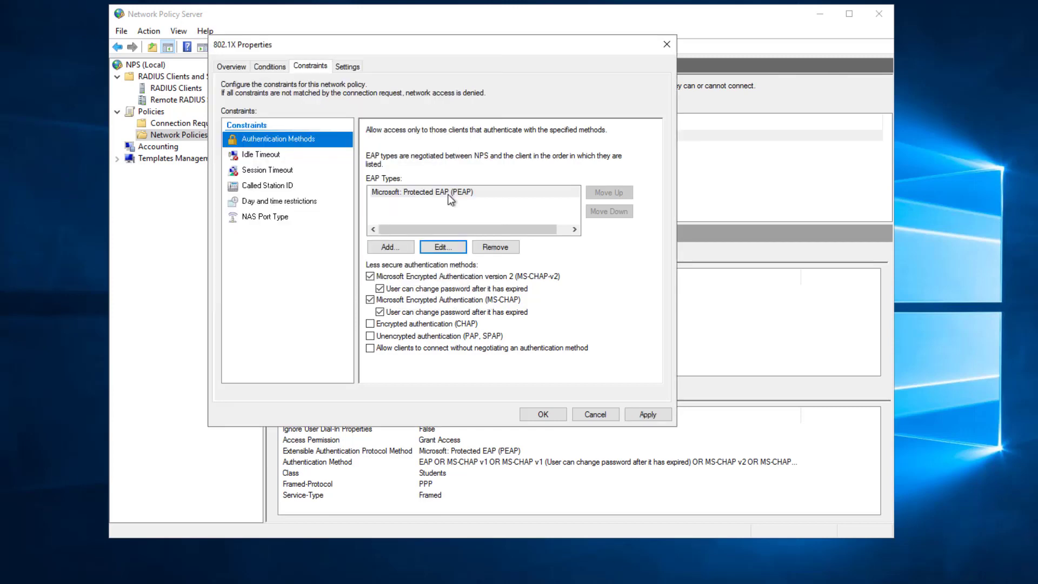
left_click(349, 67)
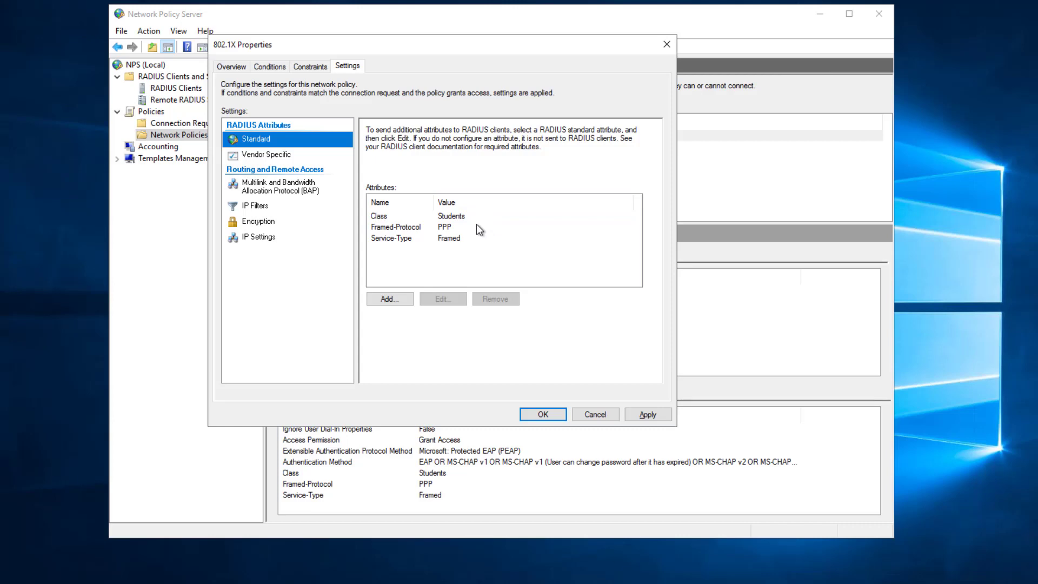
Browse the standard RADIUS attribute list (Filter-Id, Class) and cancel out of 802.1X Properties unchanged.
left_click(433, 216)
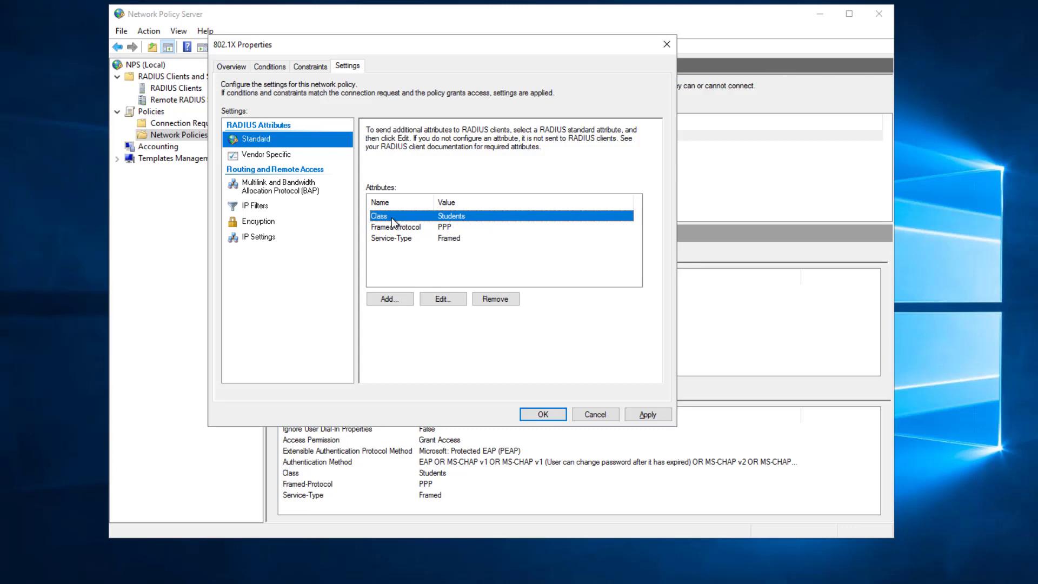
left_click(387, 298)
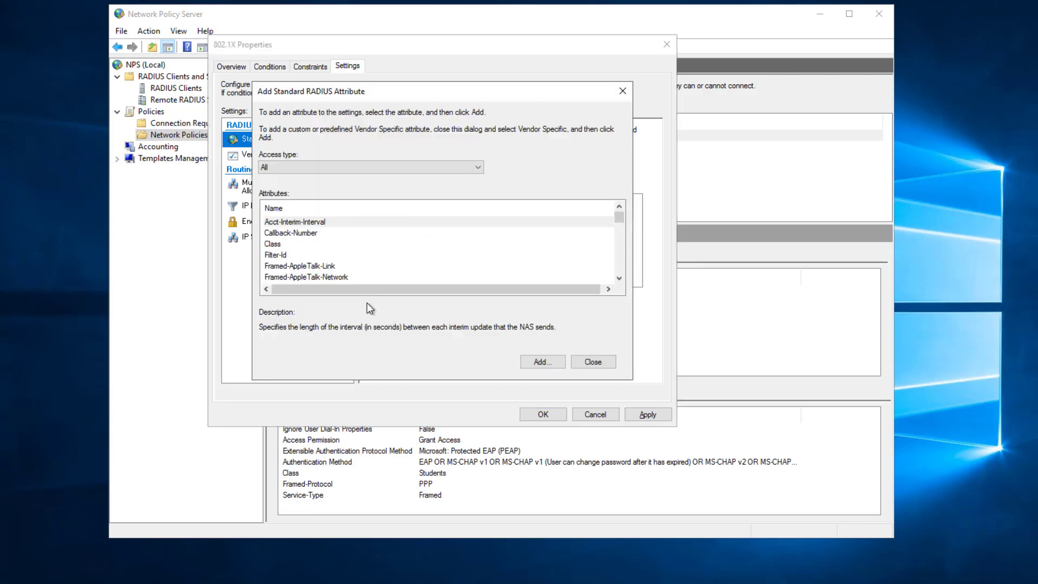
left_click(286, 256)
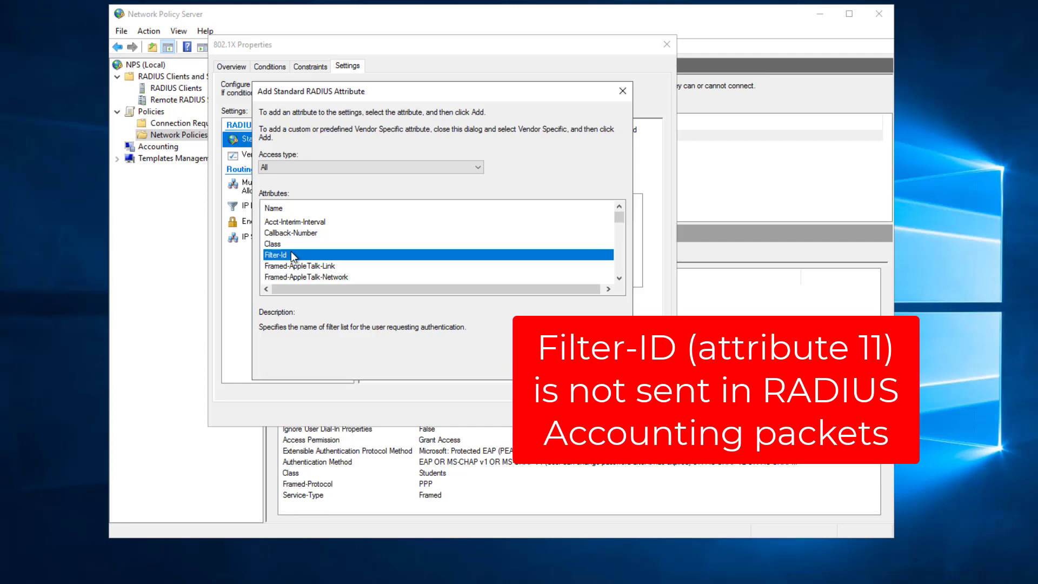
left_click(290, 243)
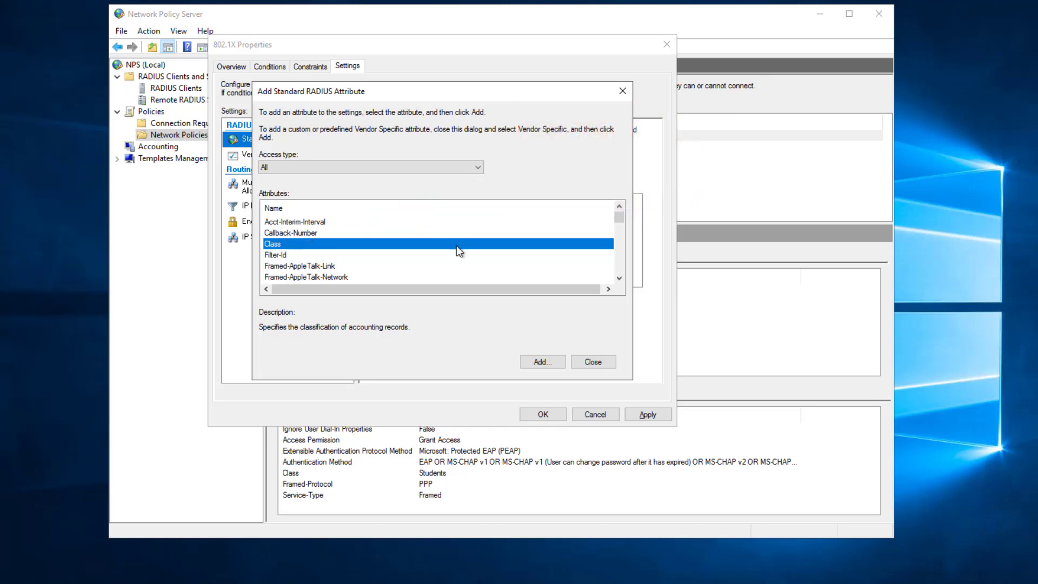
left_click(593, 361)
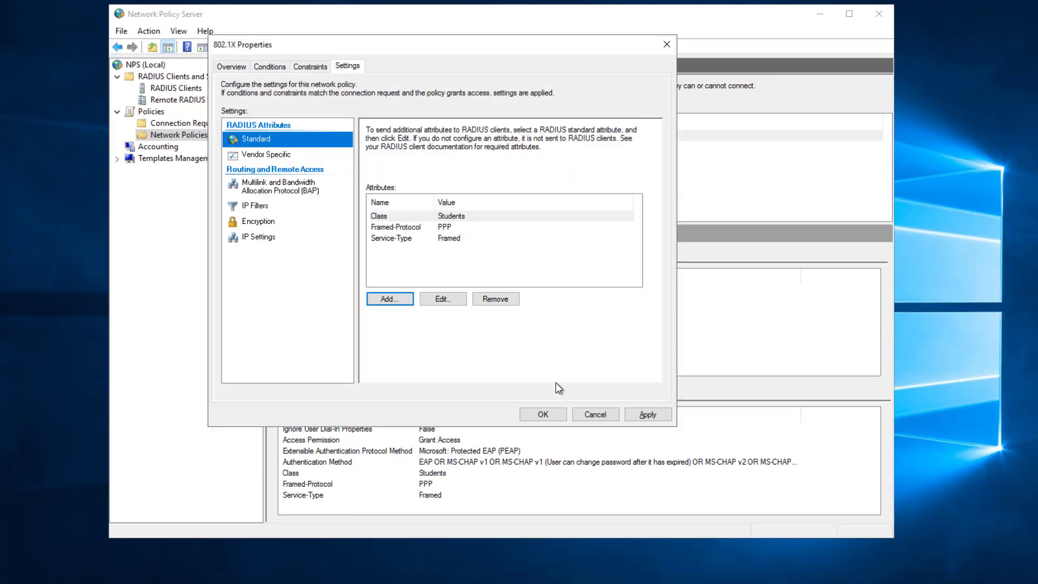
left_click(594, 414)
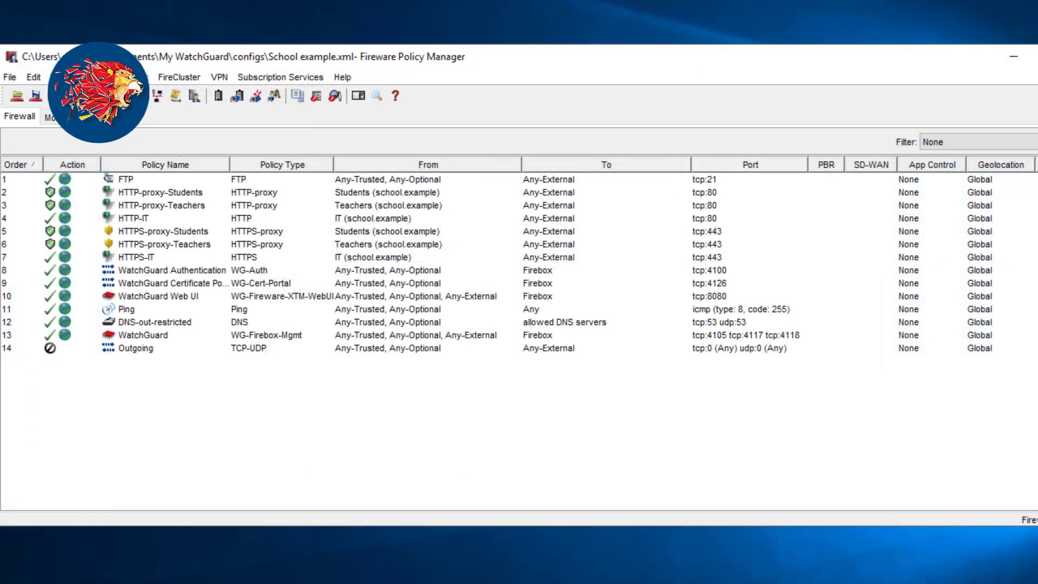
Enable SSO with RADIUS using server IP 203.0.113.2 and the shared secret entered twice.
left_click(86, 80)
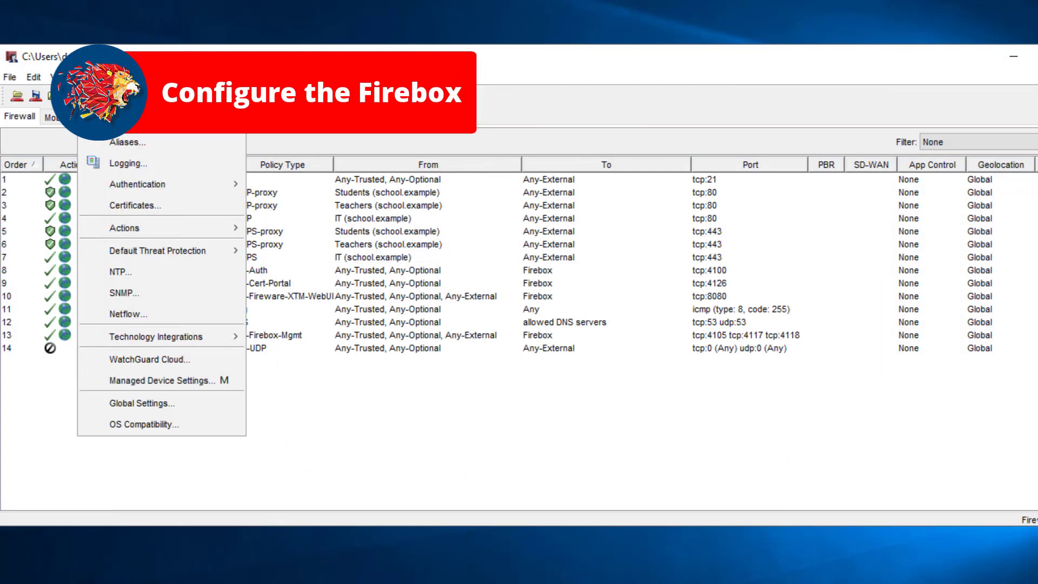
mouse_move(196, 184)
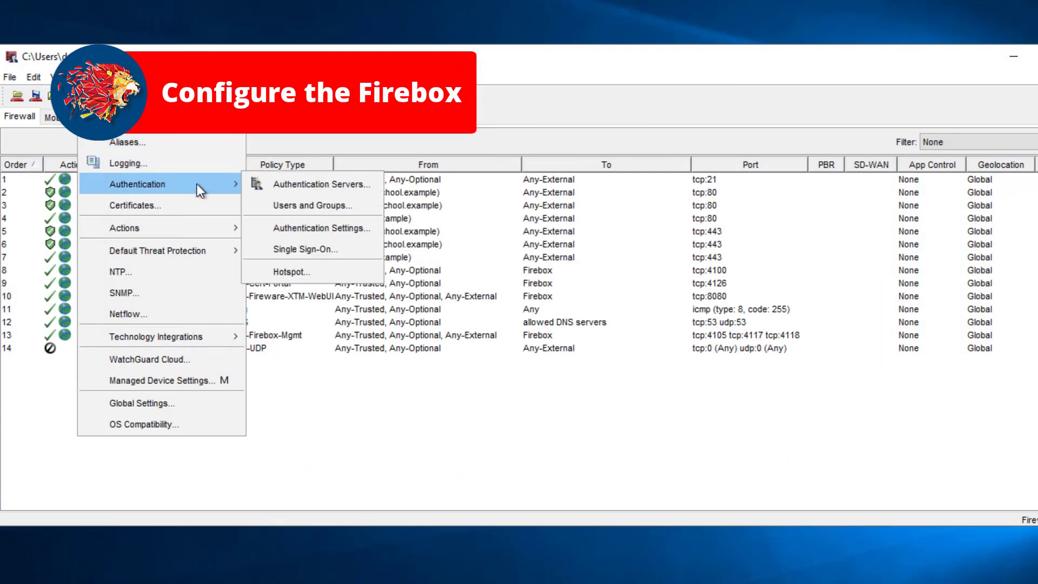
left_click(315, 251)
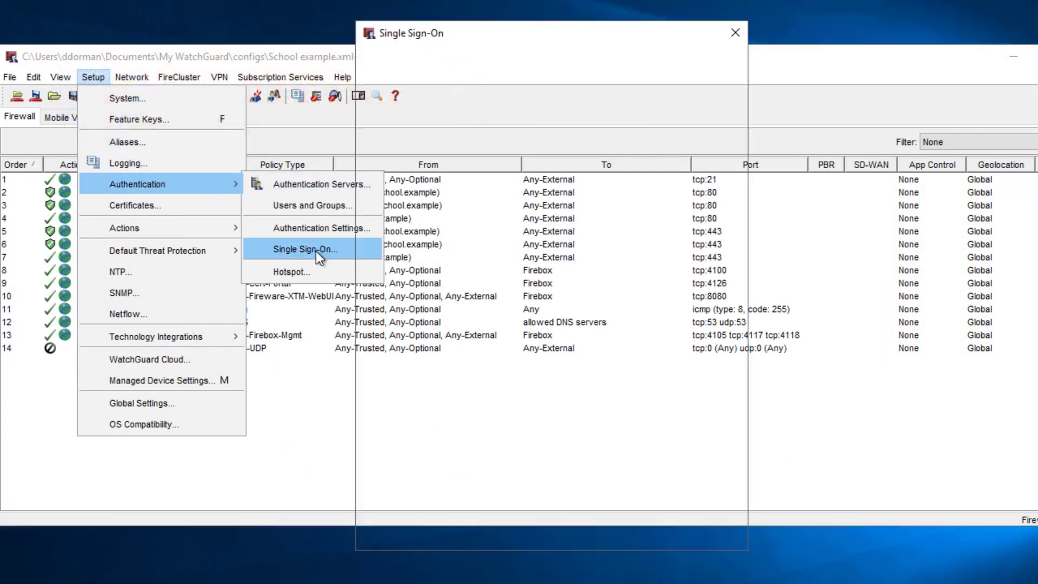
left_click(459, 70)
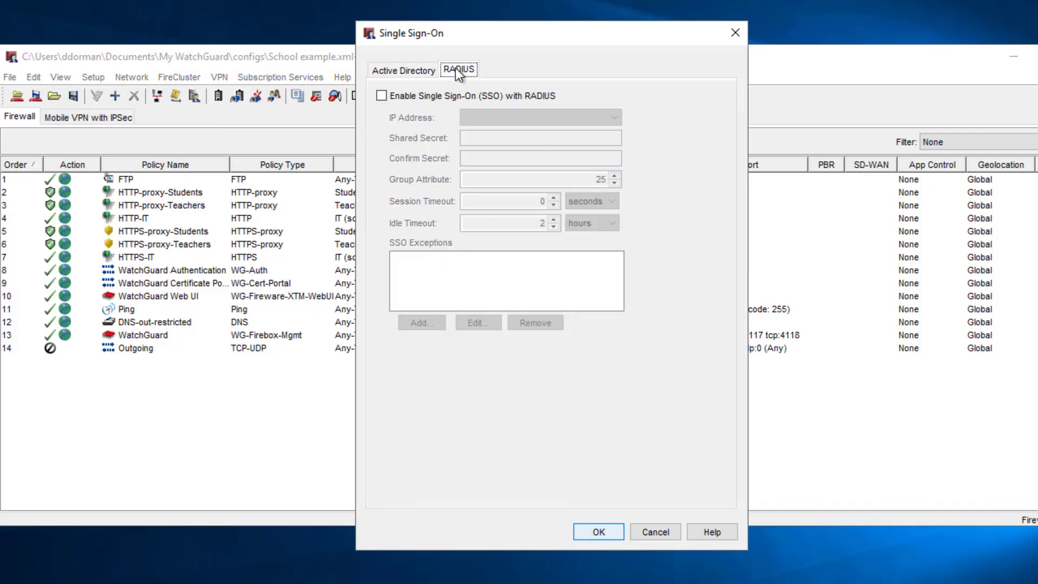
left_click(440, 96)
left_click(556, 118)
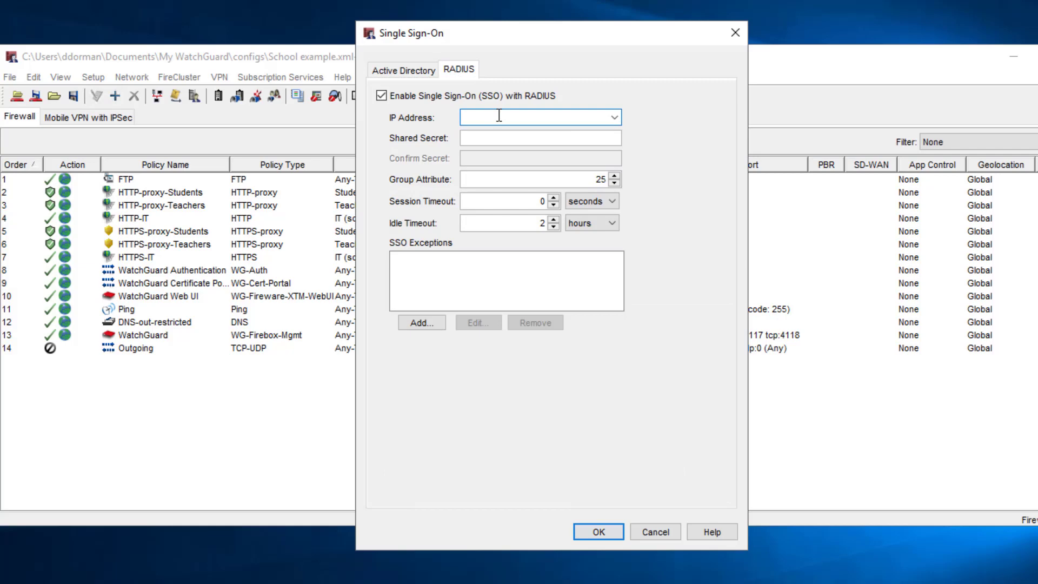
type("203.0.113.2")
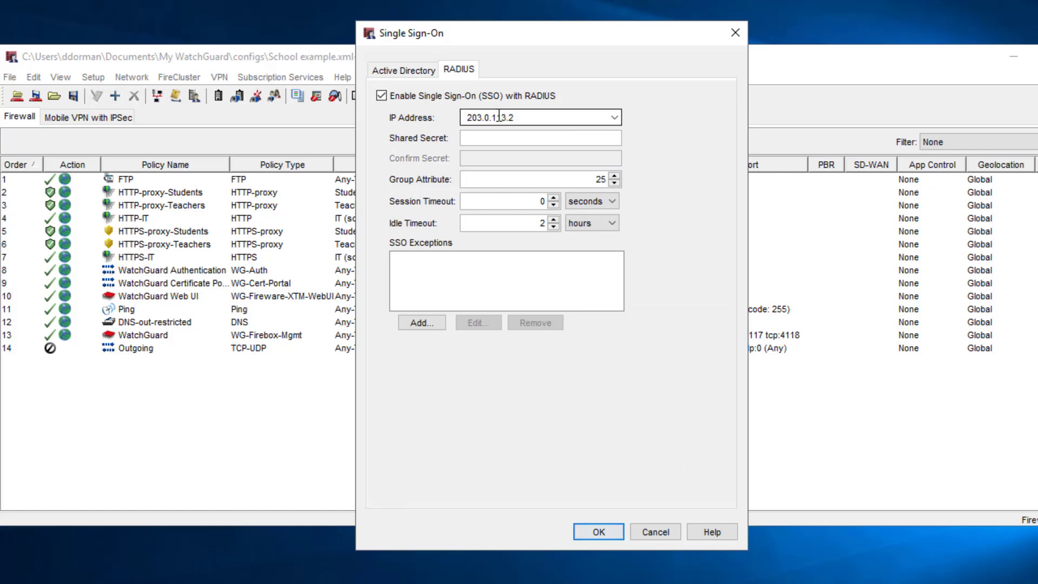
left_click(499, 140)
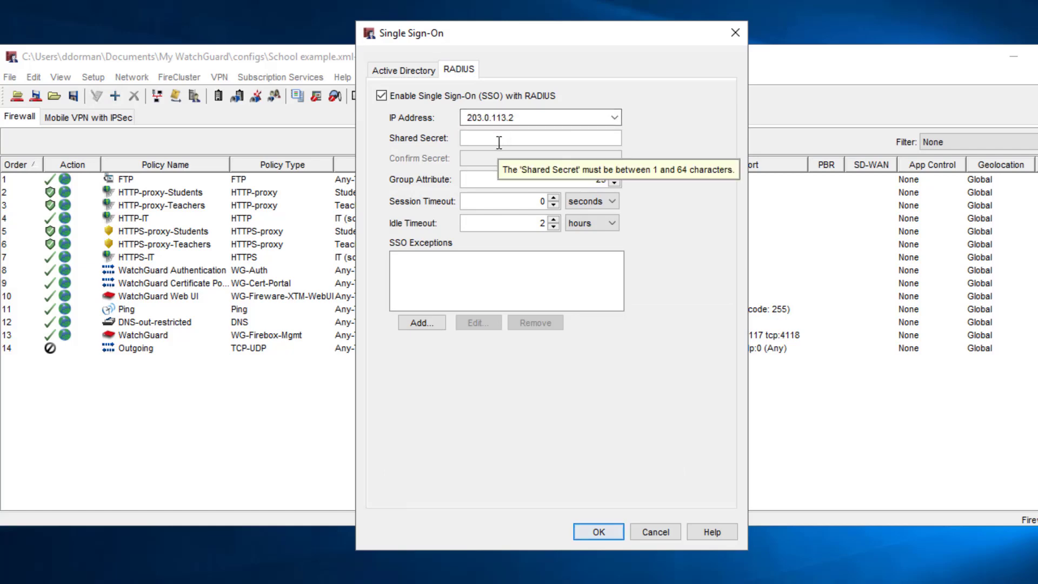
key("ctrl+v")
key("Tab")
key("ctrl+v")
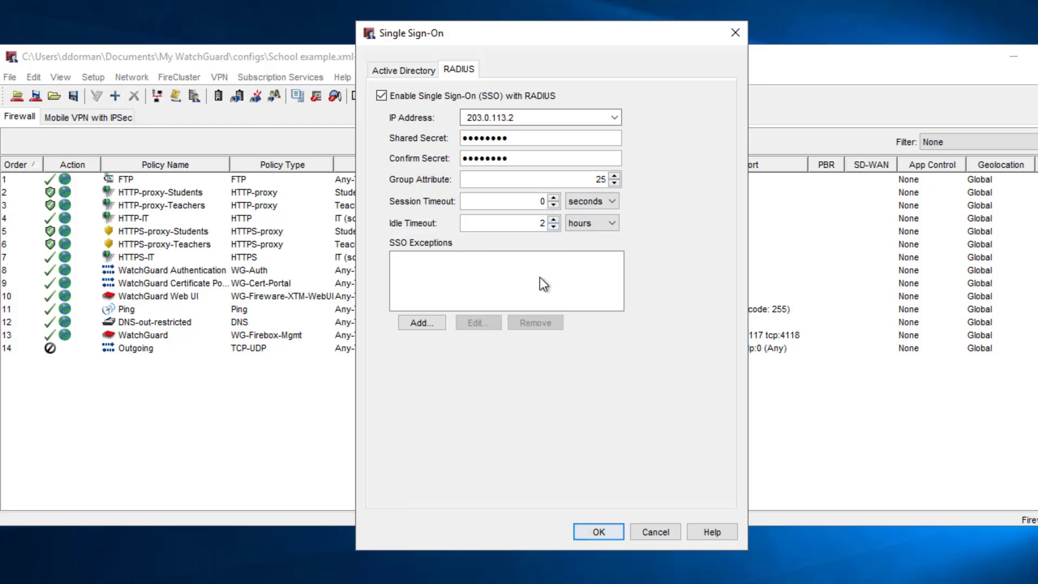
Apply the Single Sign-On dialog's RADIUS SSO settings with OK.
left_click(423, 269)
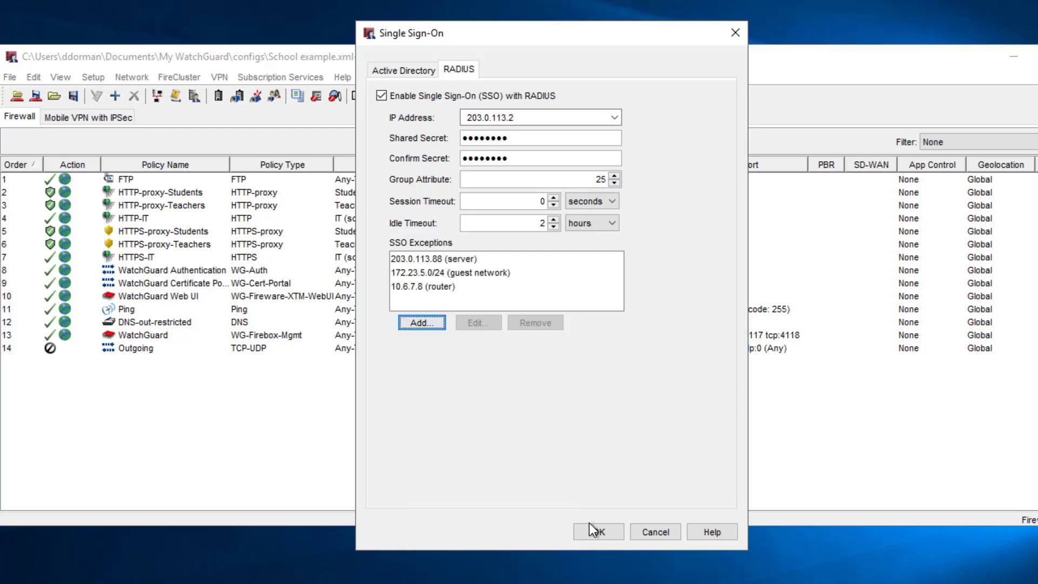
left_click(594, 532)
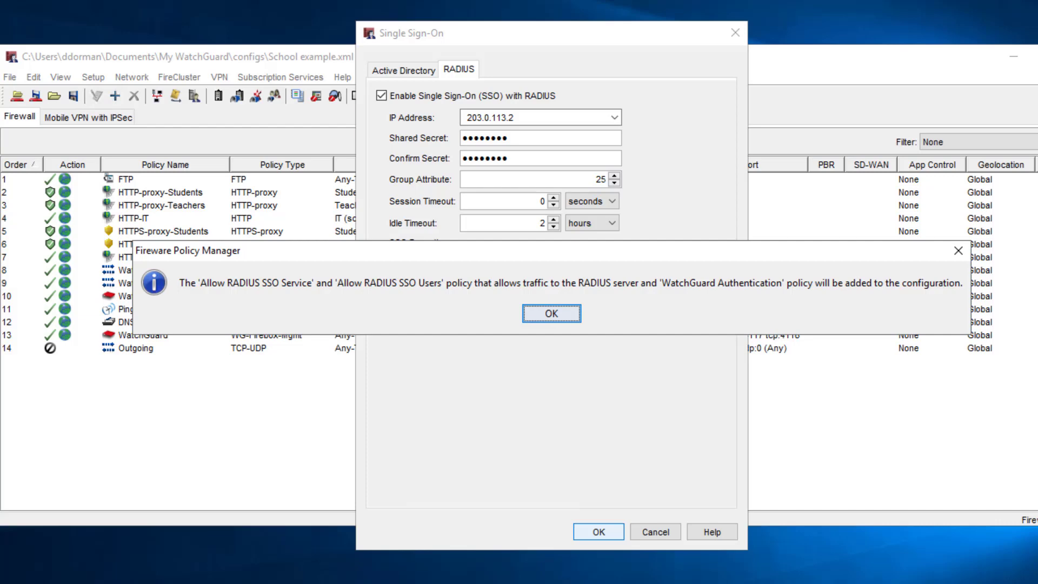
Acknowledge the added SSO policies notice, then disable the Allow RADIUS SSO Users policy.
left_click(532, 317)
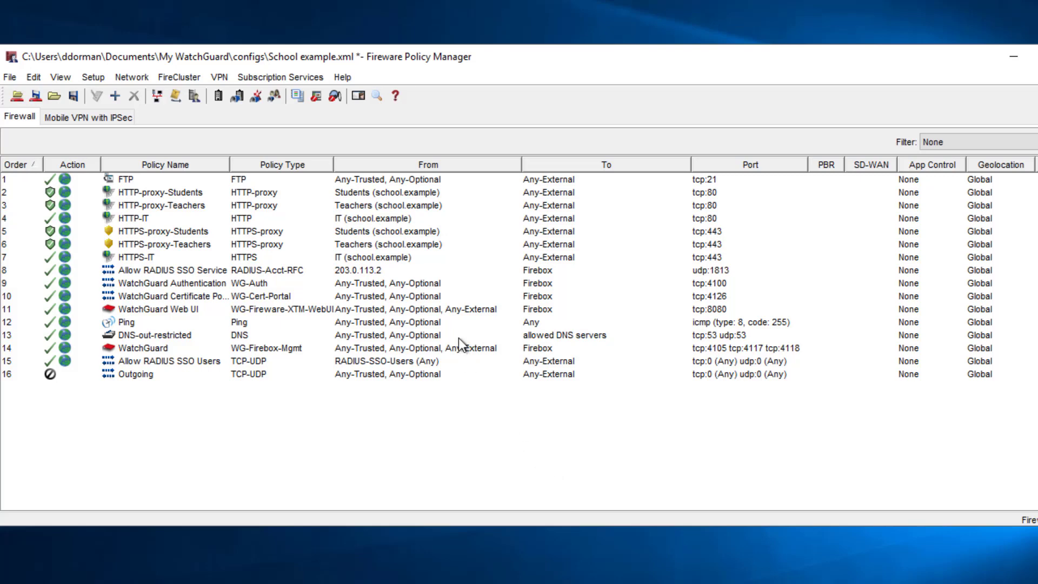
left_click(388, 269)
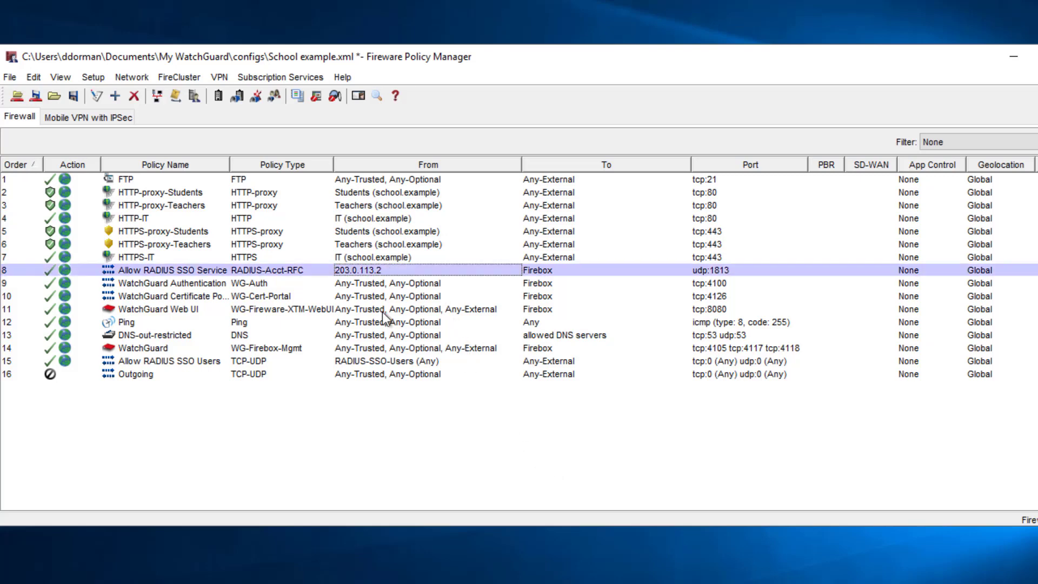
left_click(394, 361, "ctrl")
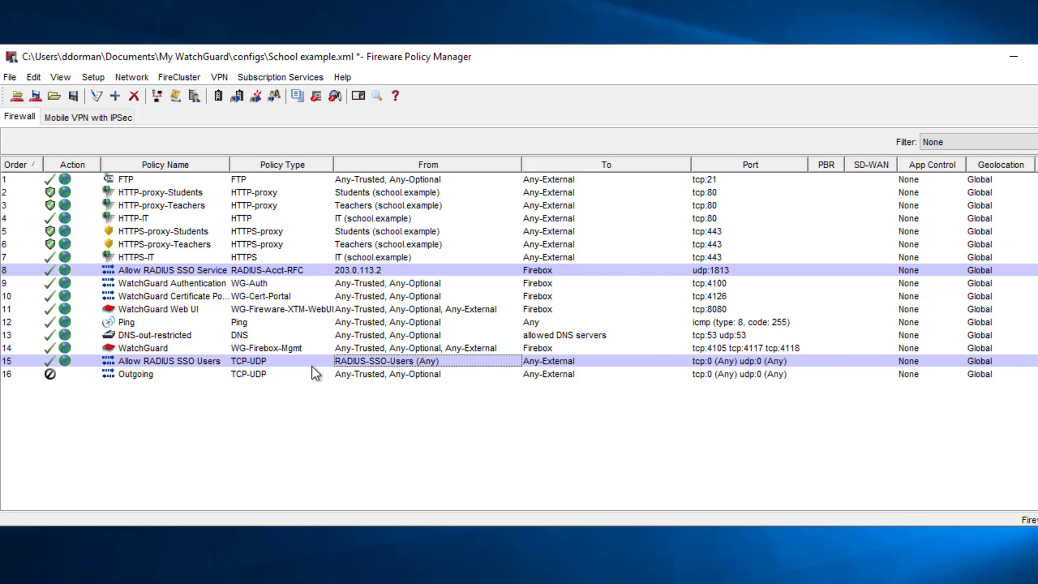
left_click(462, 362)
right_click(426, 364)
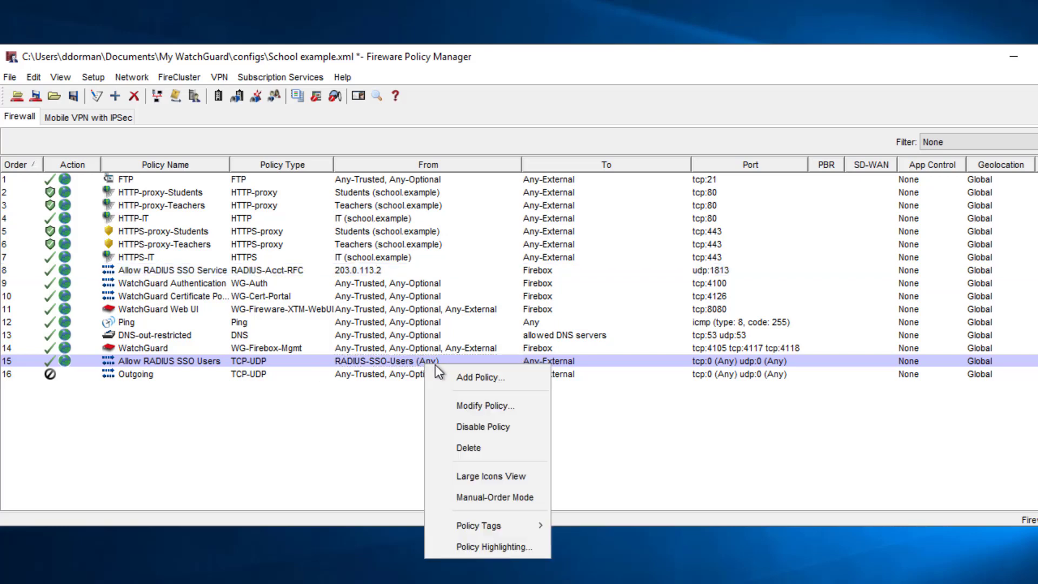
left_click(472, 422)
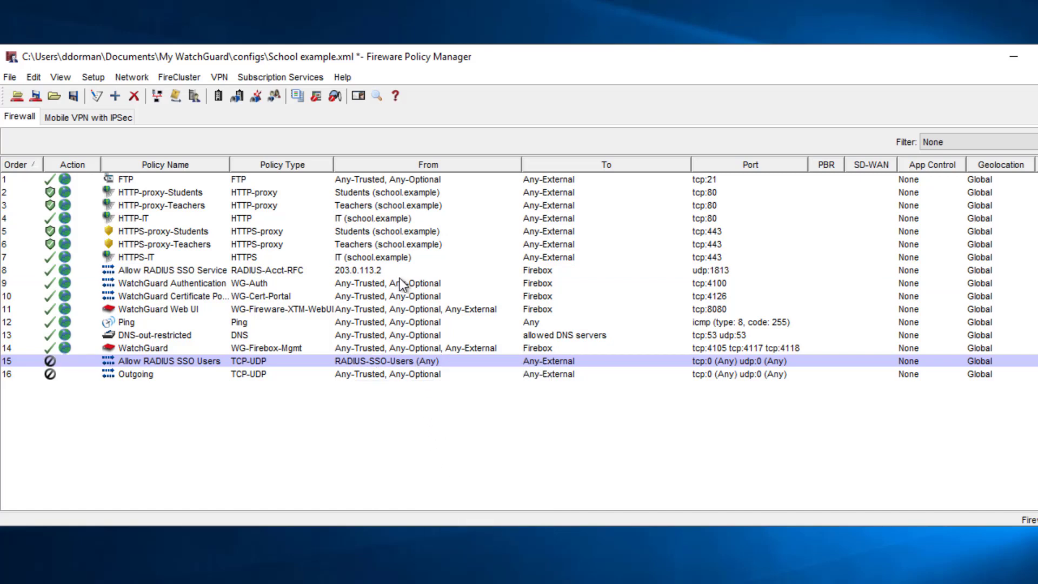
left_click(387, 193)
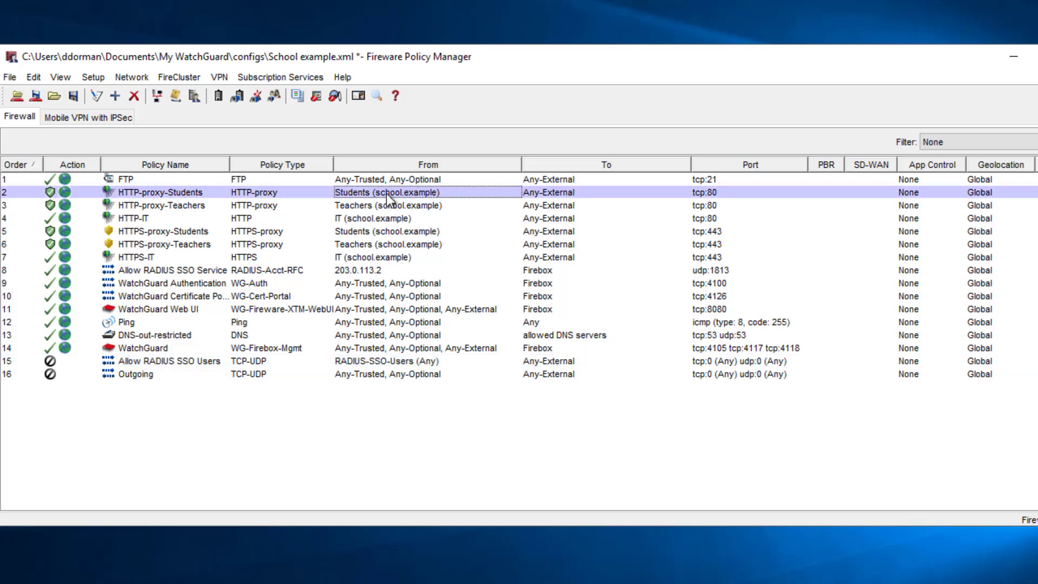
Add the RADIUS-SSO-Users (Any) group as a From source of the HTTP-proxy-Students policy.
double_click(414, 193)
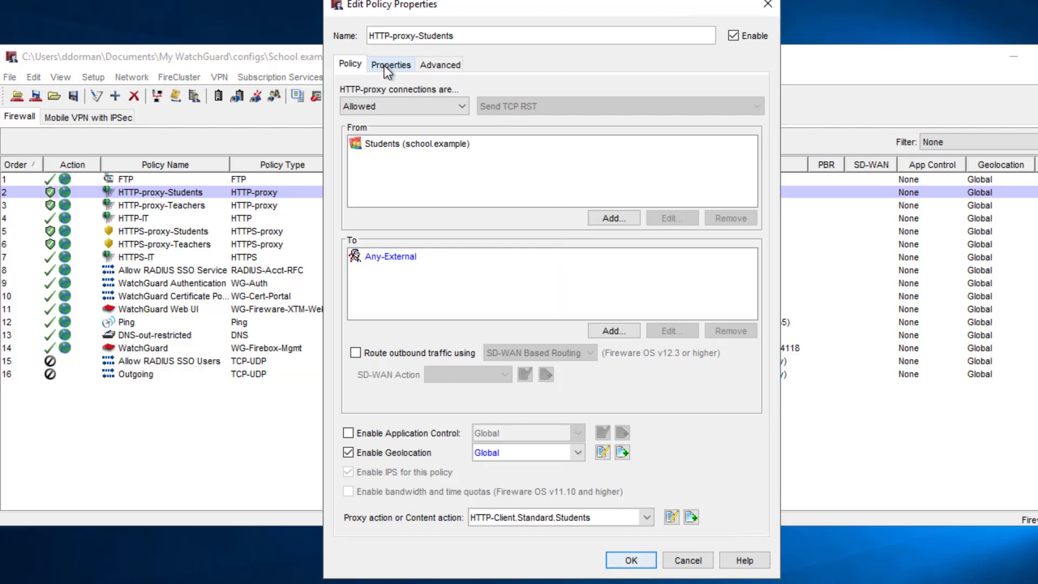
left_click(620, 218)
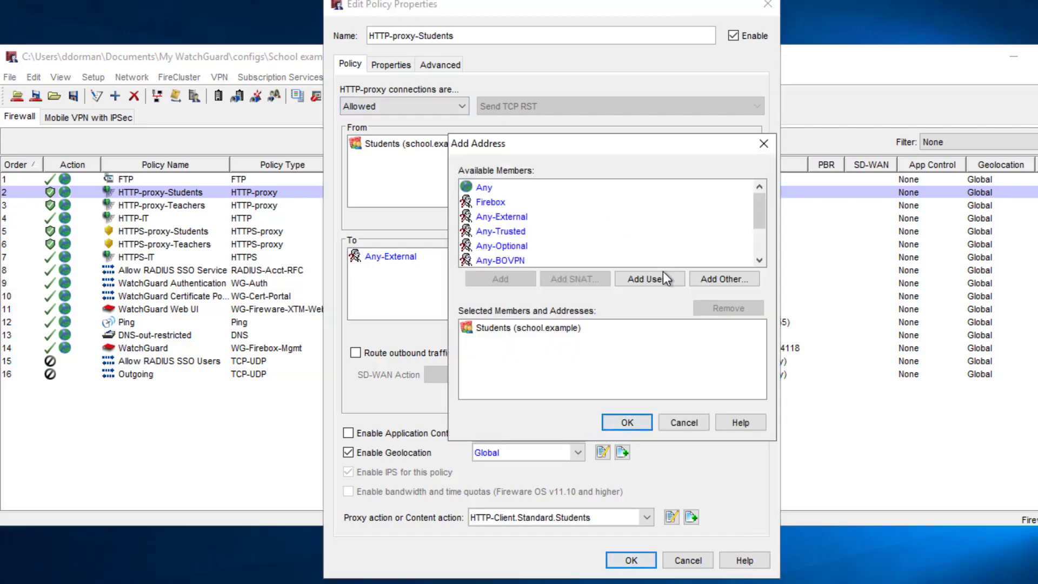
left_click(662, 276)
left_click(589, 278)
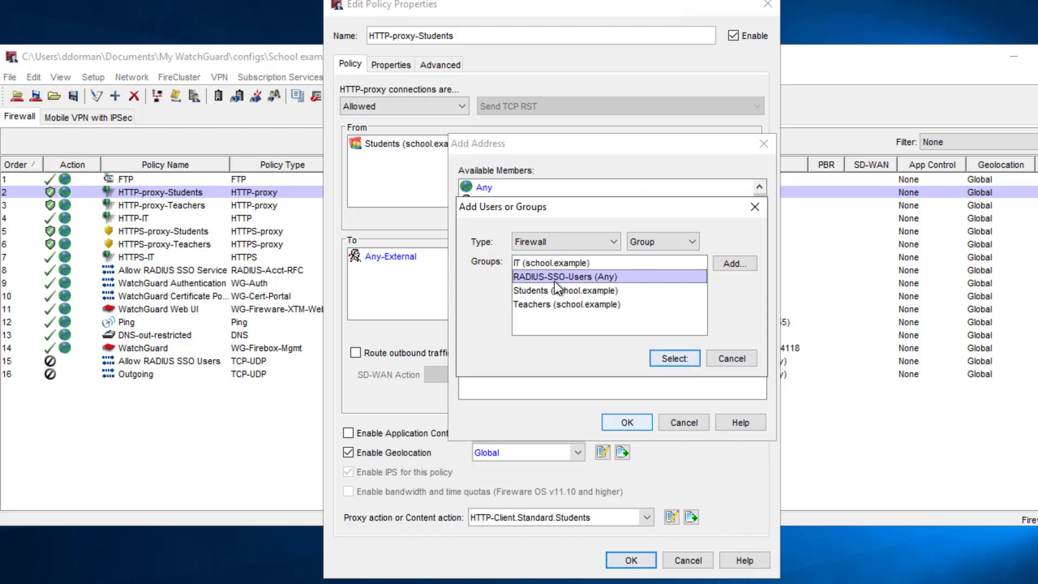
left_click(670, 358)
left_click(628, 420)
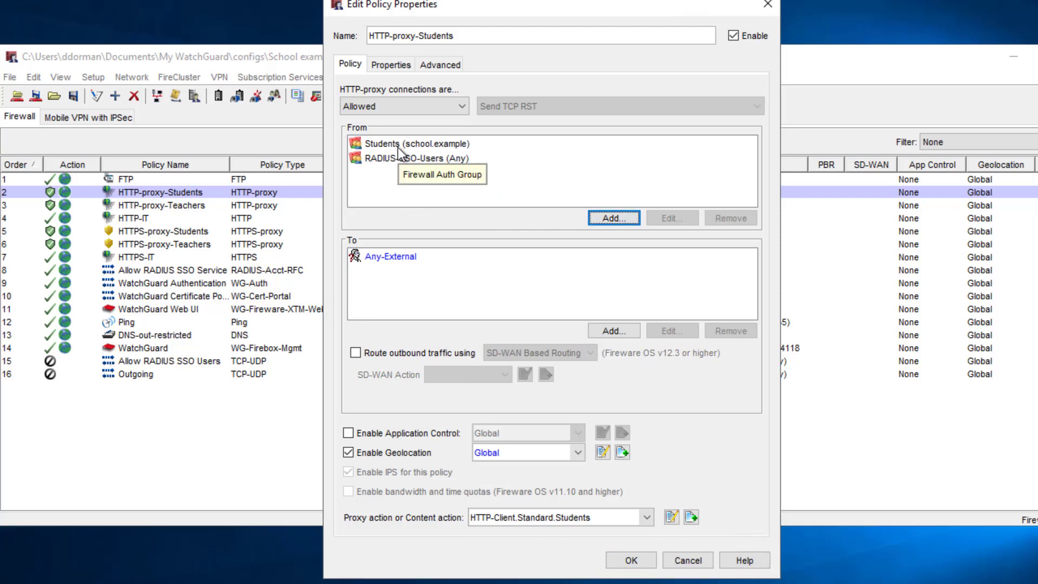
Check the Students (school.example) and RADIUS-SSO-Users (Any) sources, then close the policy editor.
left_click(378, 144)
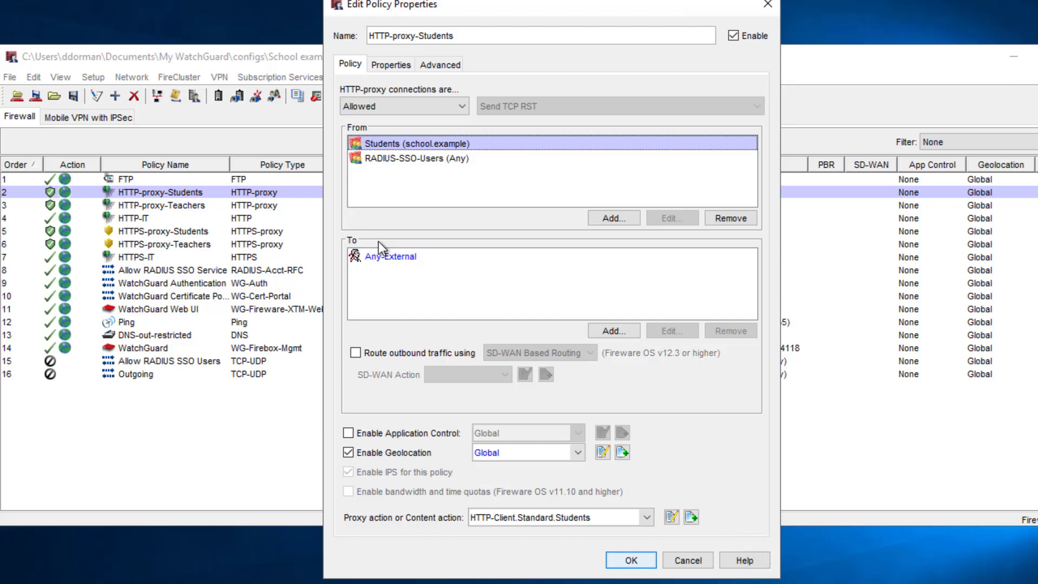
left_click(397, 163)
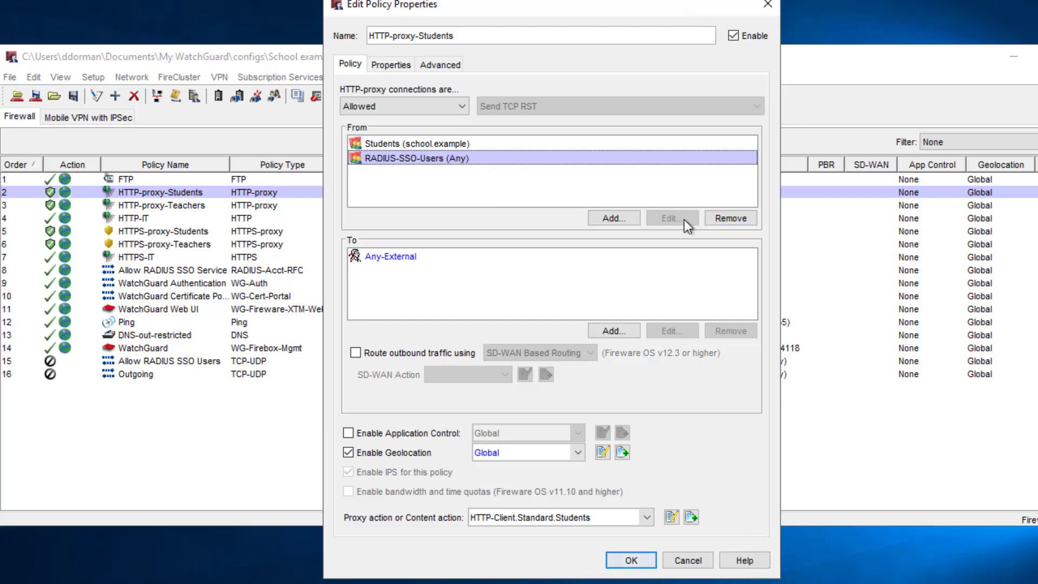
left_click(688, 565)
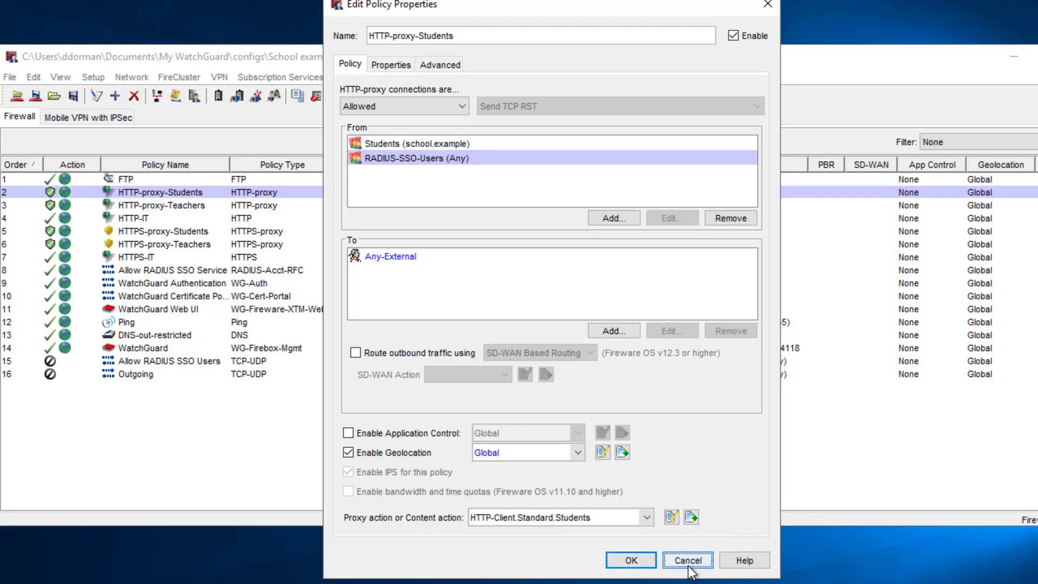